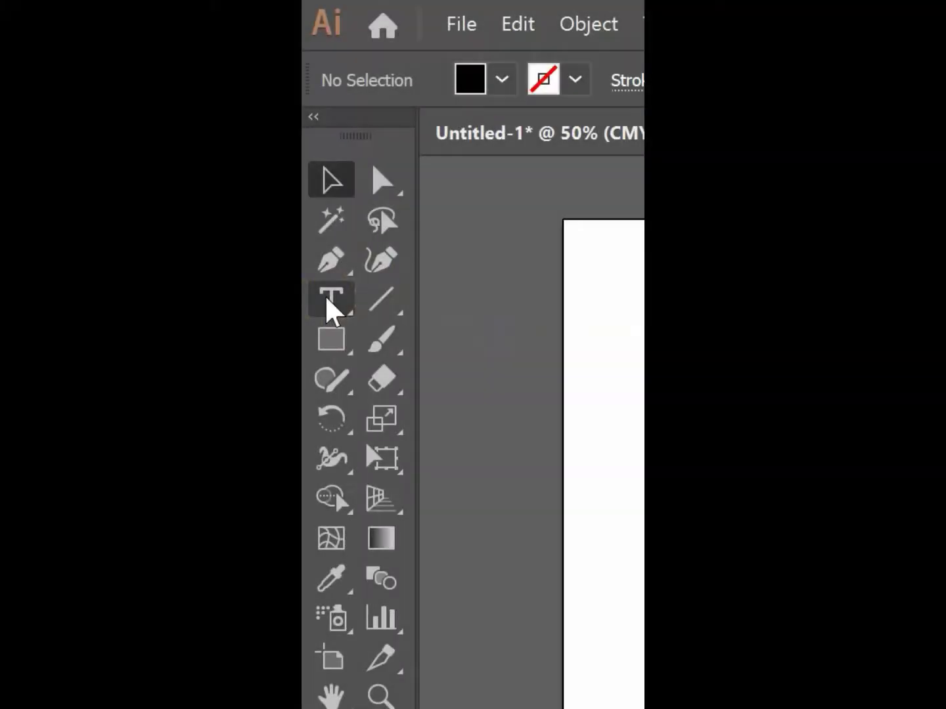
Add a text frame below NOEL and type MERRY in KL Thorny Regular at 94 pt
click(330, 303)
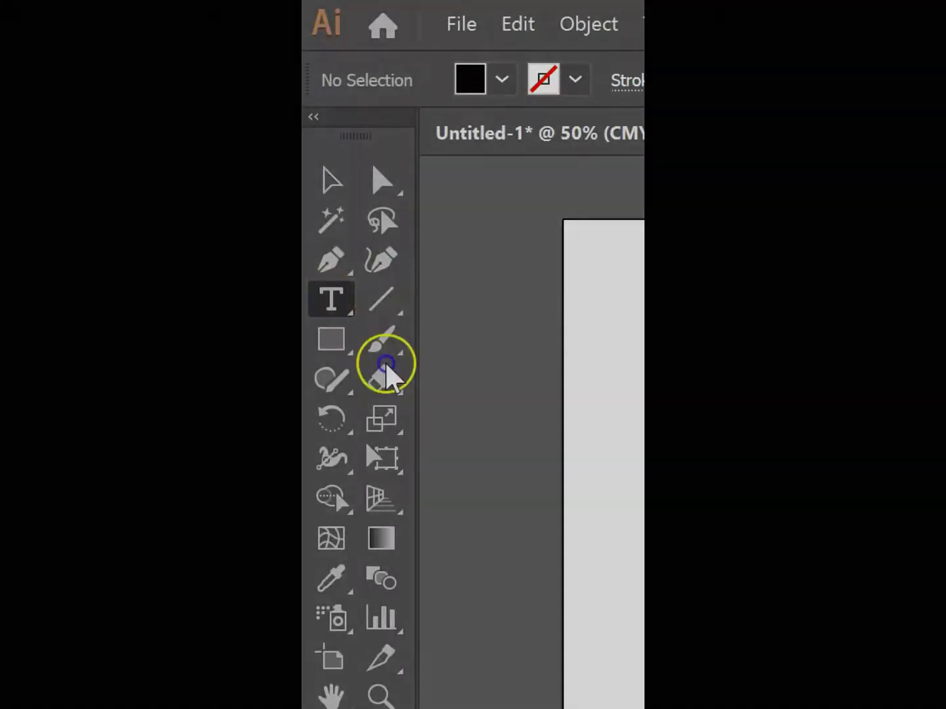
click(178, 404)
drag(159, 396, 549, 498)
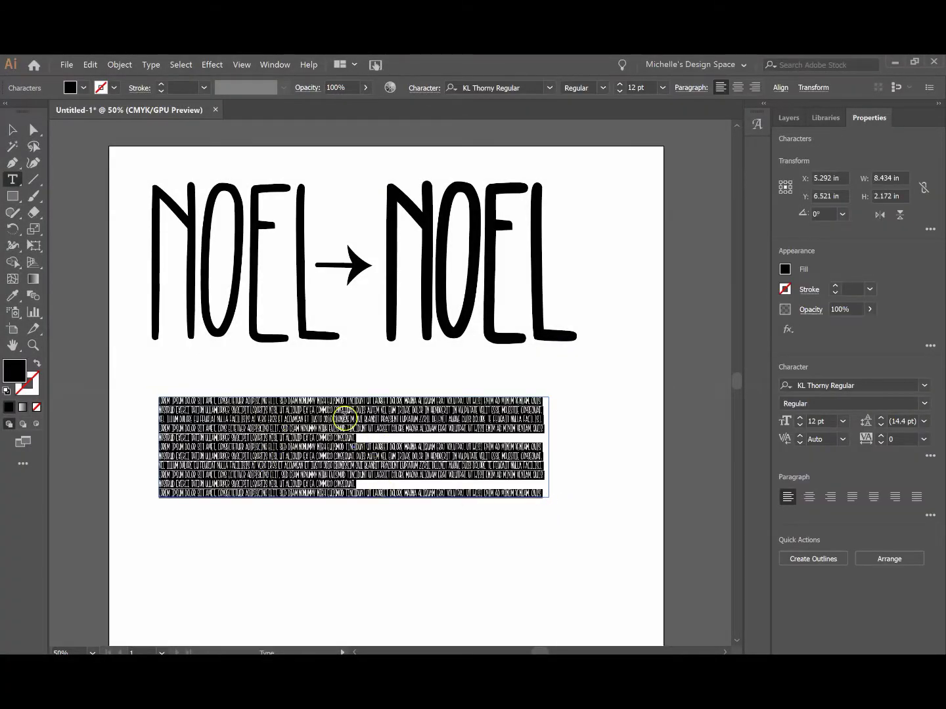
key(BackSpace)
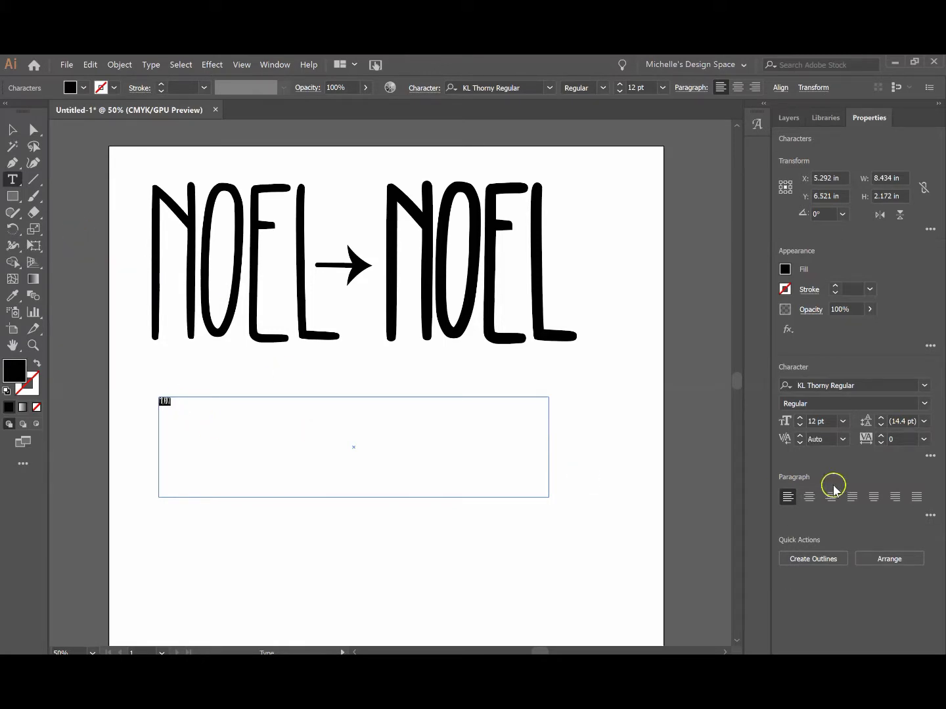
drag(800, 421, 801, 421)
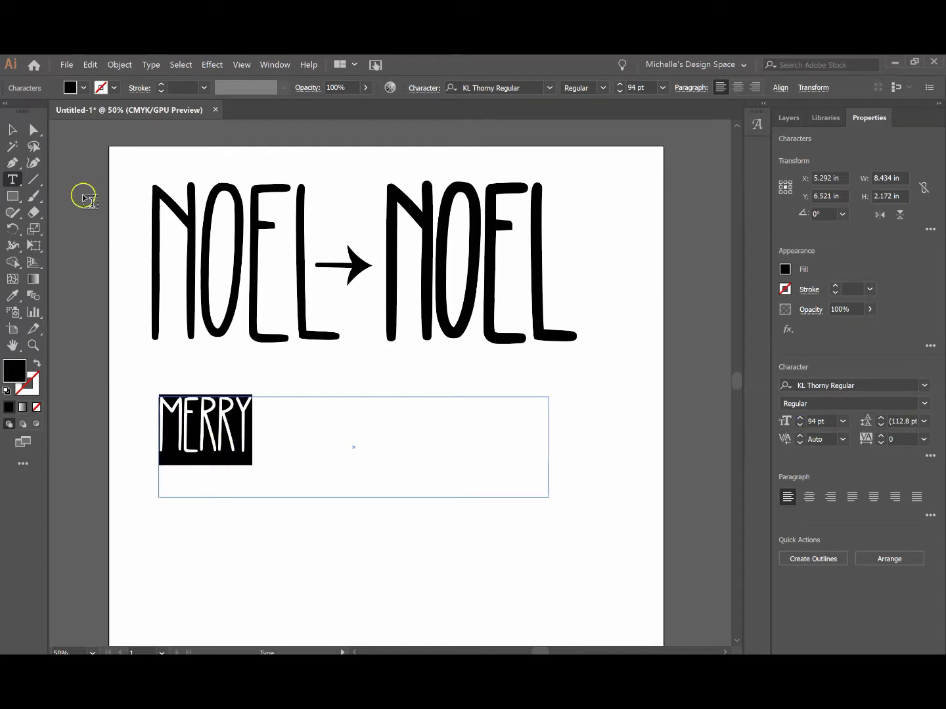
Trim the MERRY text frame narrower and shorter so it fits the word
click(13, 130)
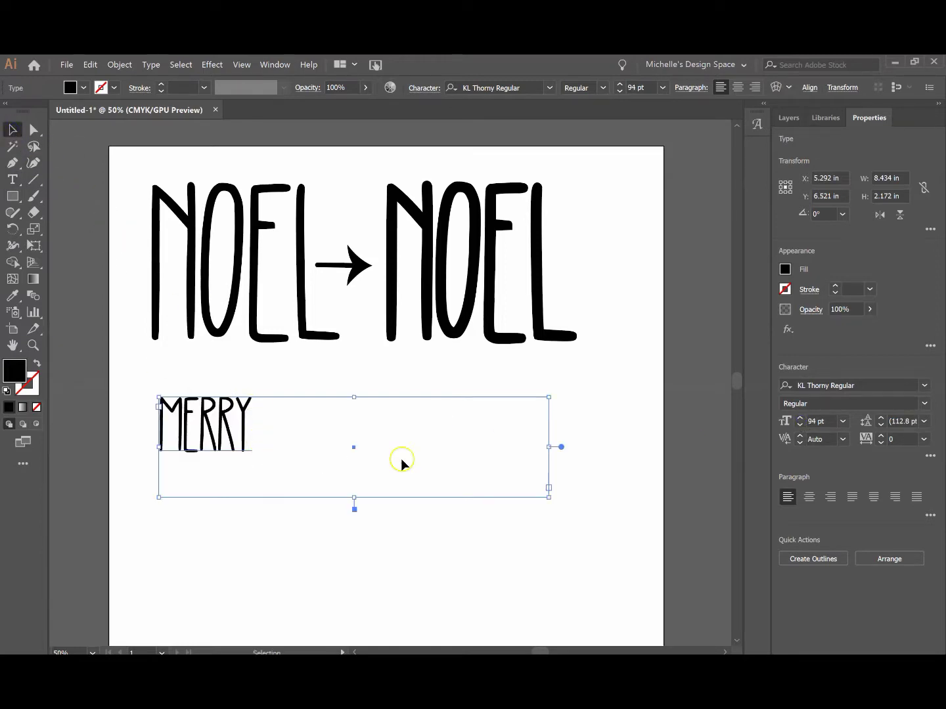
drag(551, 446, 270, 440)
click(269, 444)
click(230, 435)
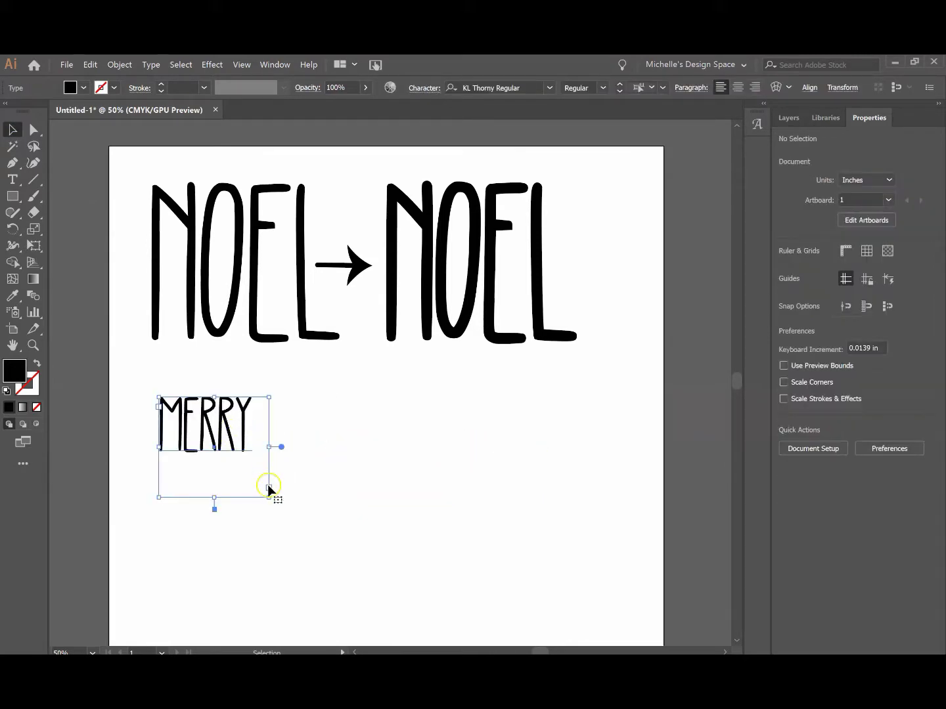
drag(214, 498, 218, 461)
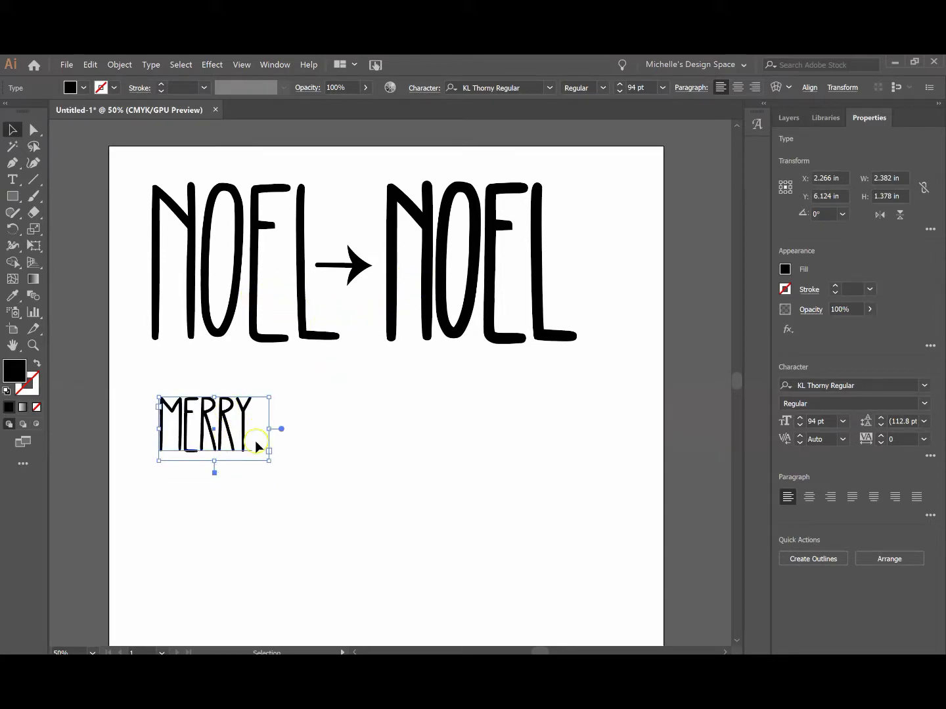
Duplicate MERRY and place the copy to the right of the original
mouse_move(268, 462)
mouse_down()
mouse_move(293, 477)
mouse_move(268, 460)
mouse_up()
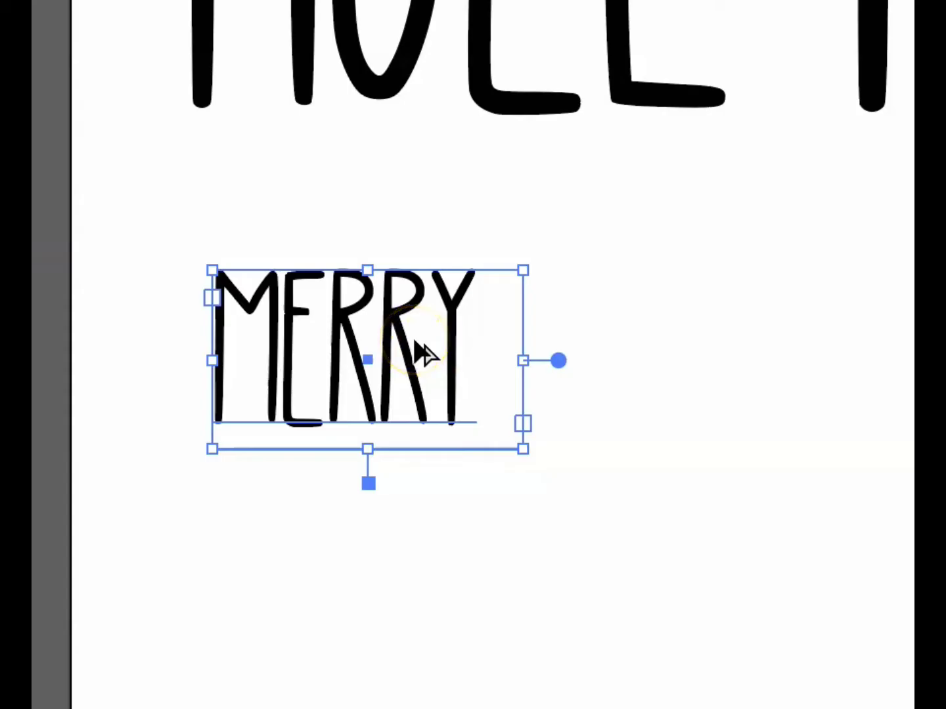
drag(415, 342, 945, 340)
drag(421, 422, 421, 423)
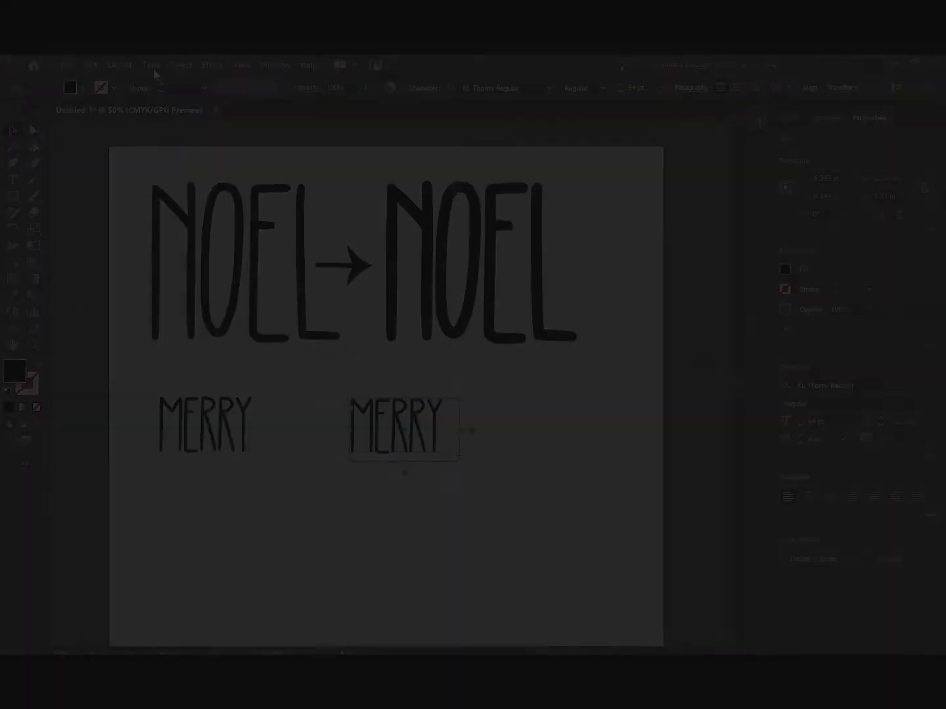
Convert the copied MERRY to outlines and scale it to about 4.46 in wide
click(151, 66)
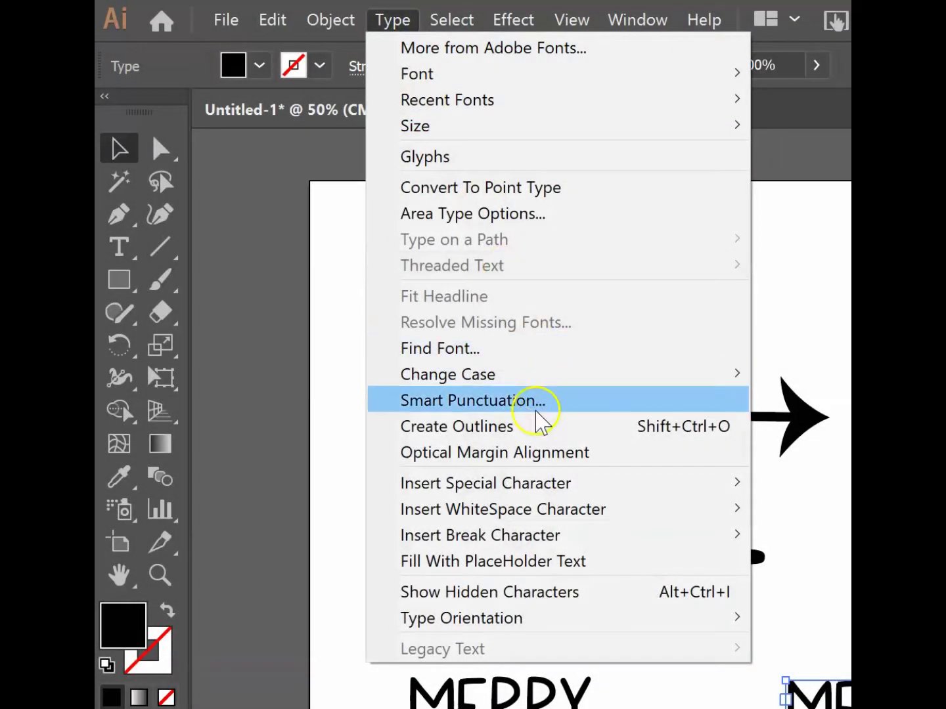
click(537, 429)
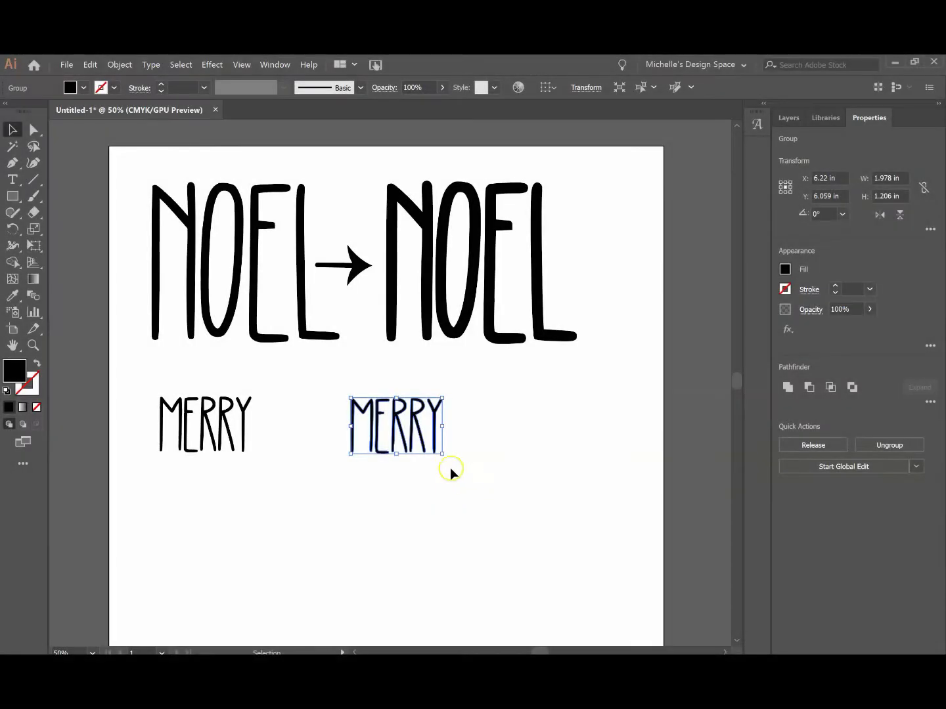
drag(442, 454, 532, 485)
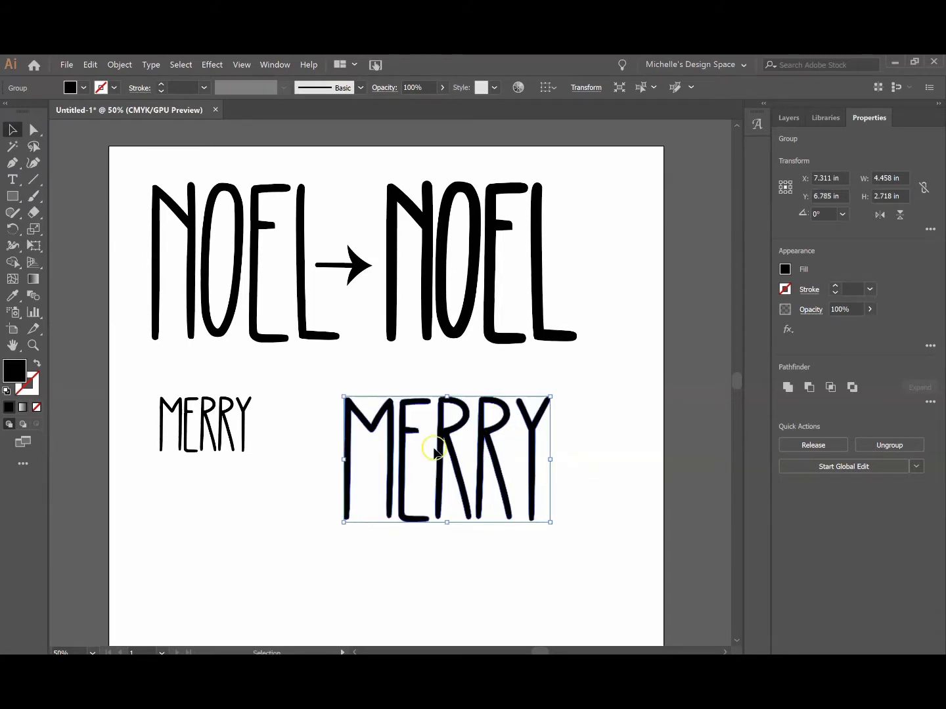
Enlarge the original MERRY to match the outlined copy, then move the copy farther right
click(239, 434)
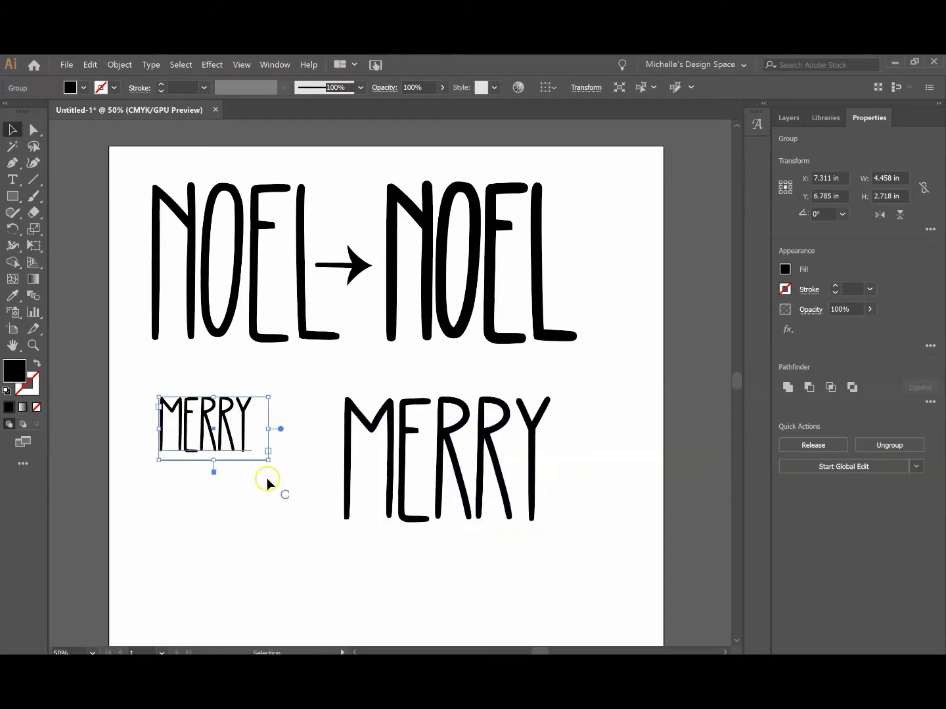
drag(268, 459, 352, 509)
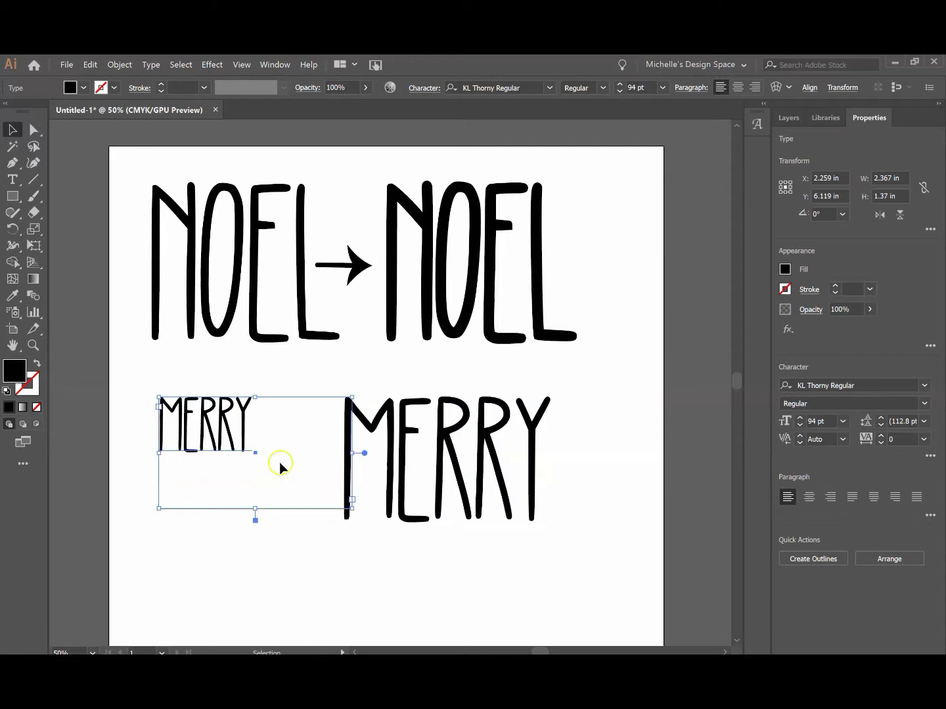
click(800, 418)
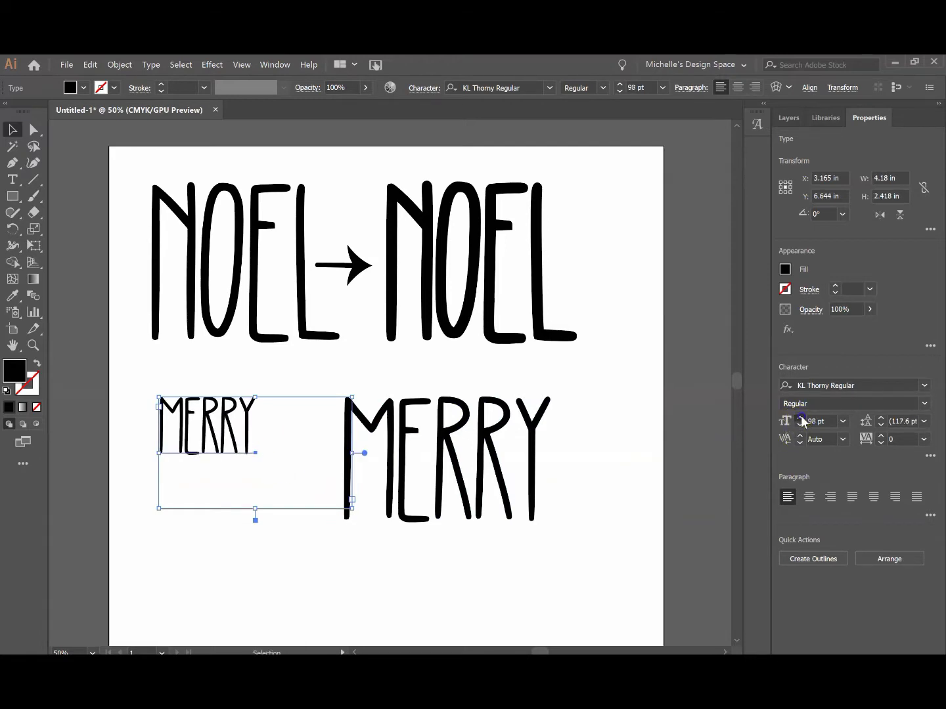
click(800, 418)
click(800, 417)
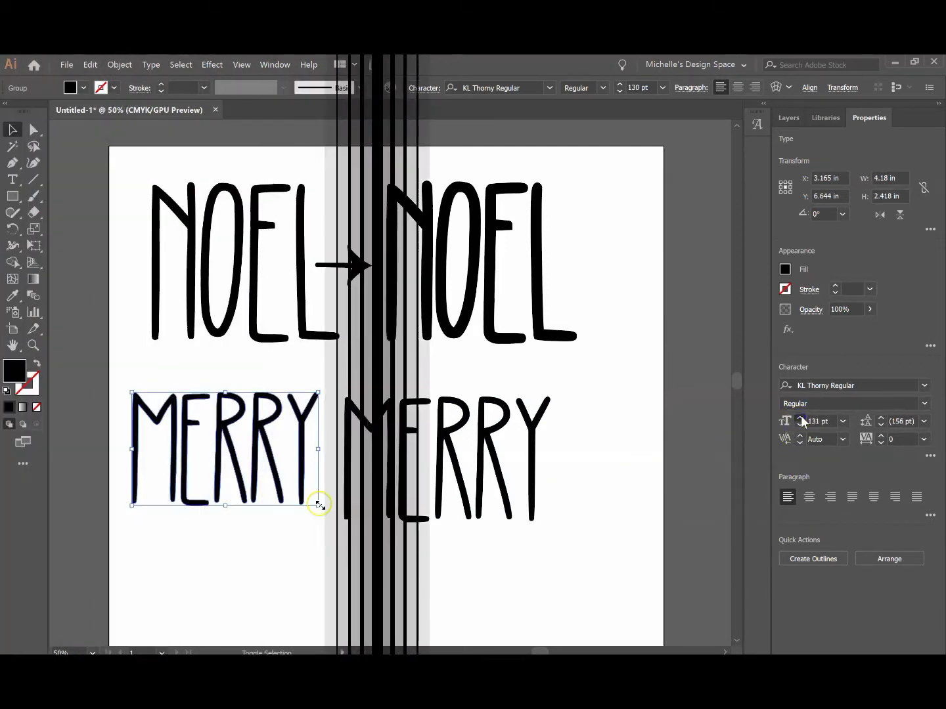
drag(337, 525, 337, 525)
drag(316, 474, 310, 481)
drag(363, 380, 600, 536)
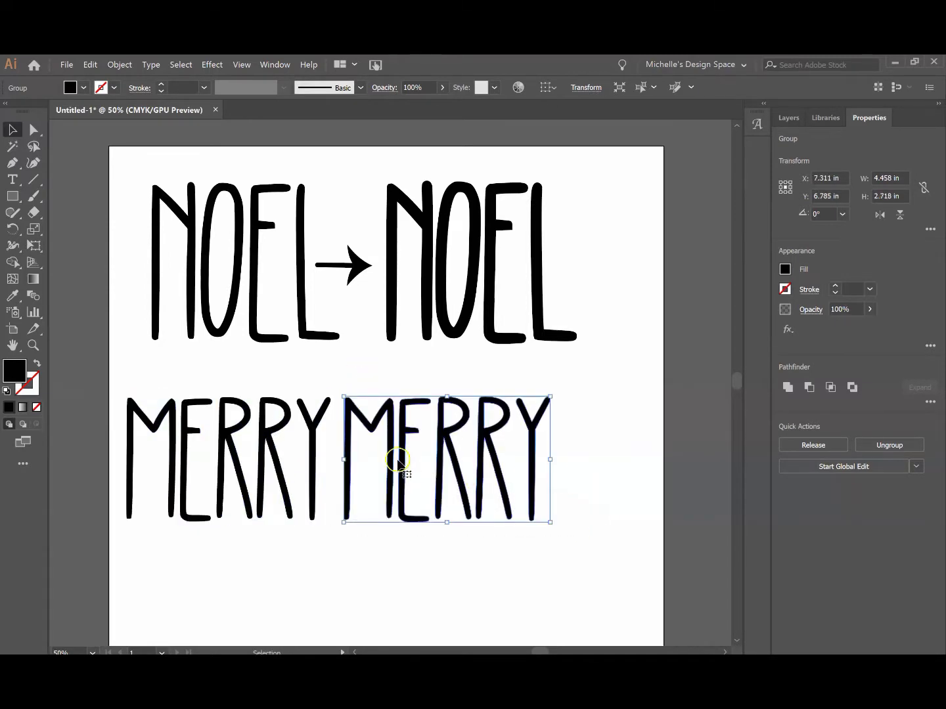
drag(394, 463, 433, 462)
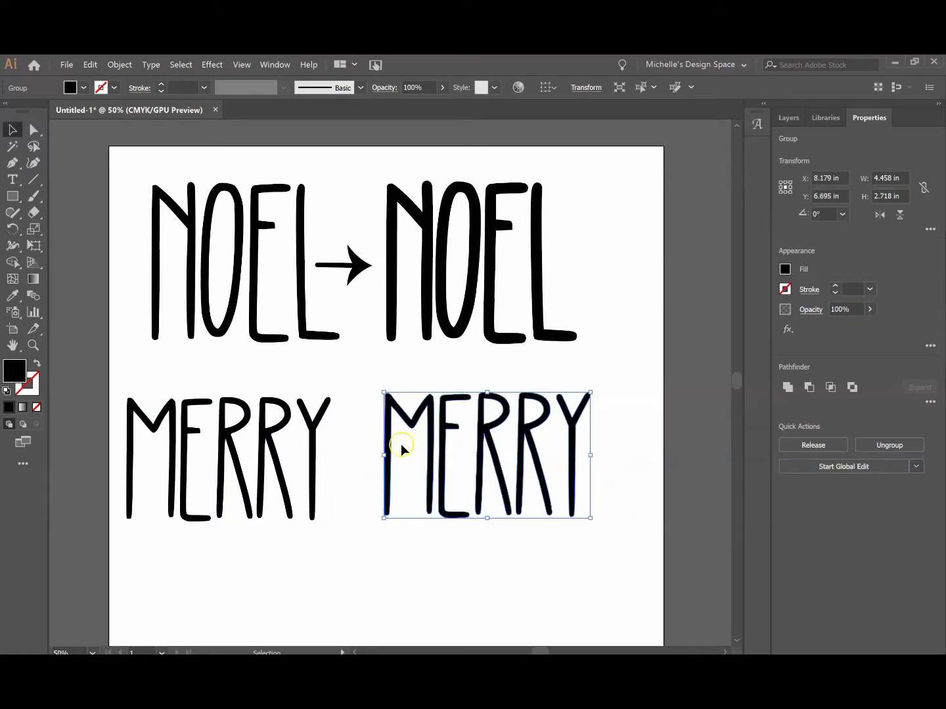
Open Offset Path for the outlined MERRY and preview a 0.07 in offset
click(120, 65)
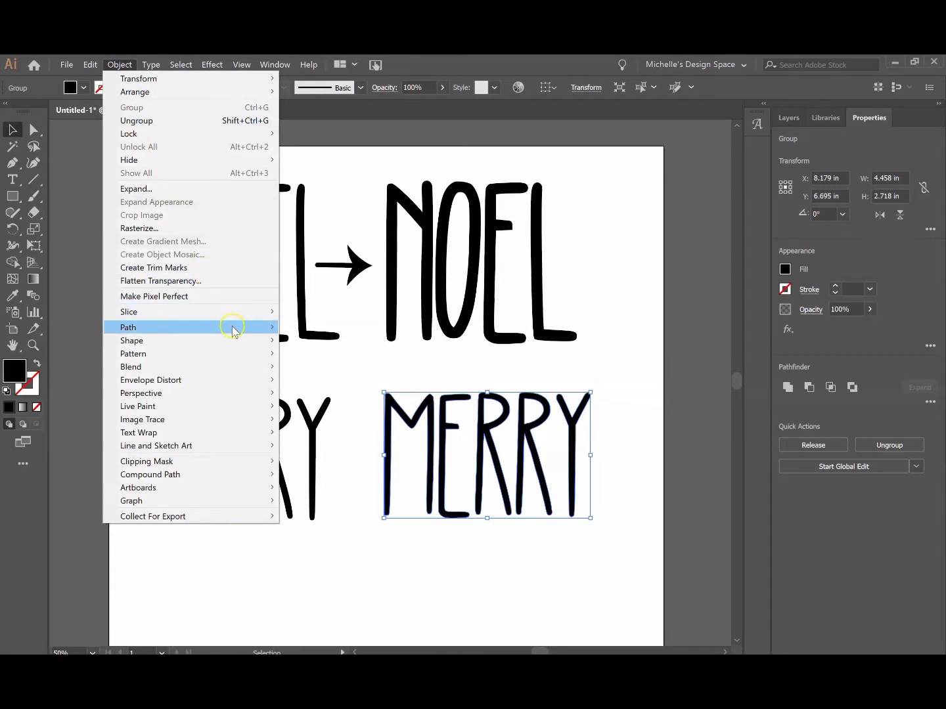
mouse_move(232, 327)
click(348, 369)
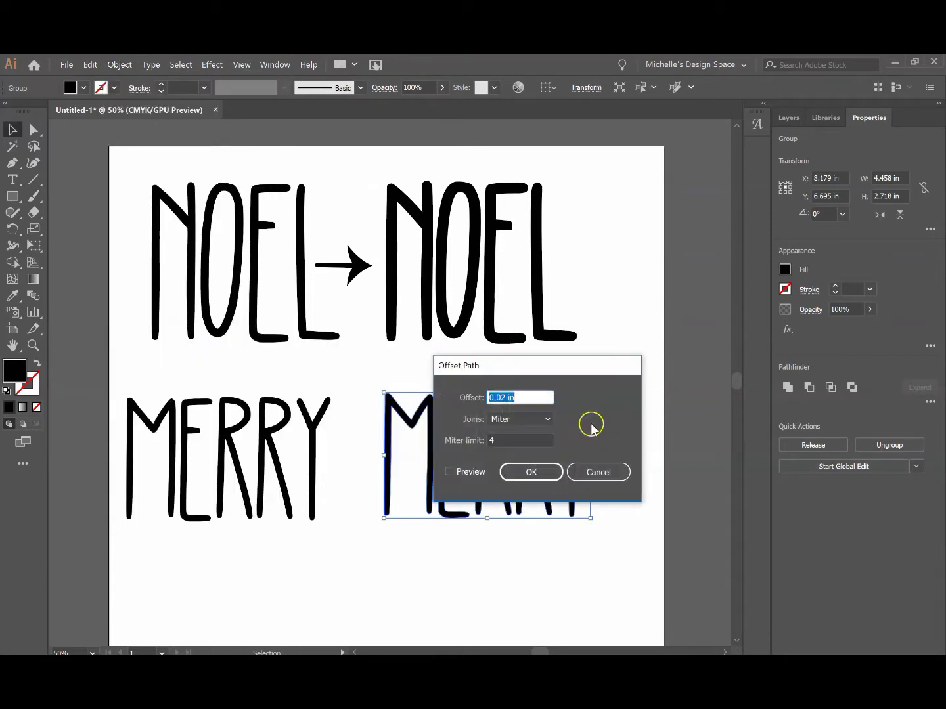
drag(550, 365, 640, 223)
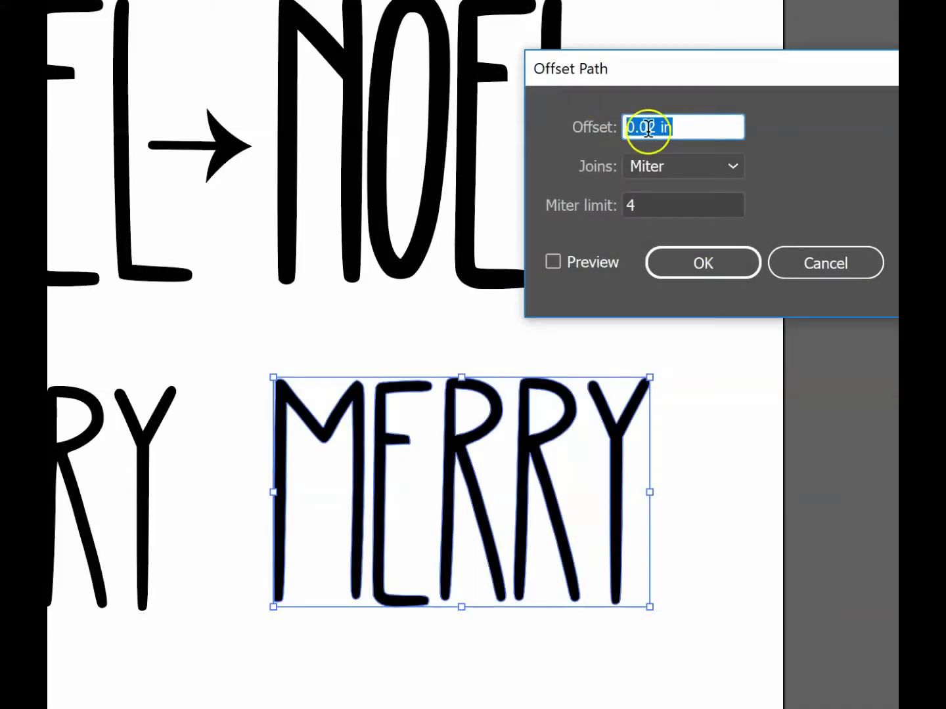
click(555, 262)
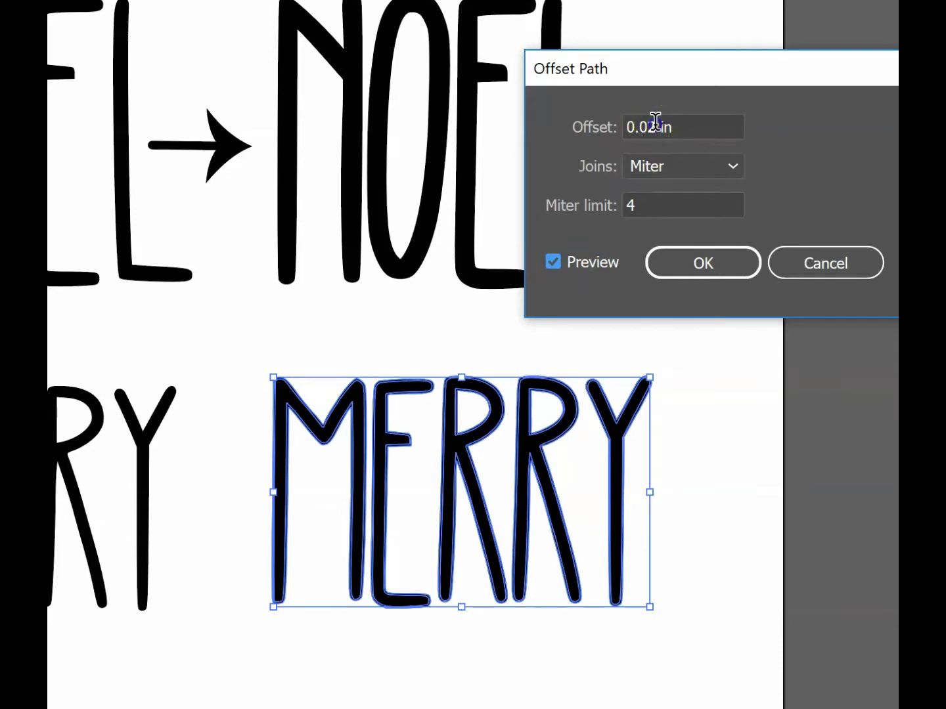
drag(647, 127, 656, 127)
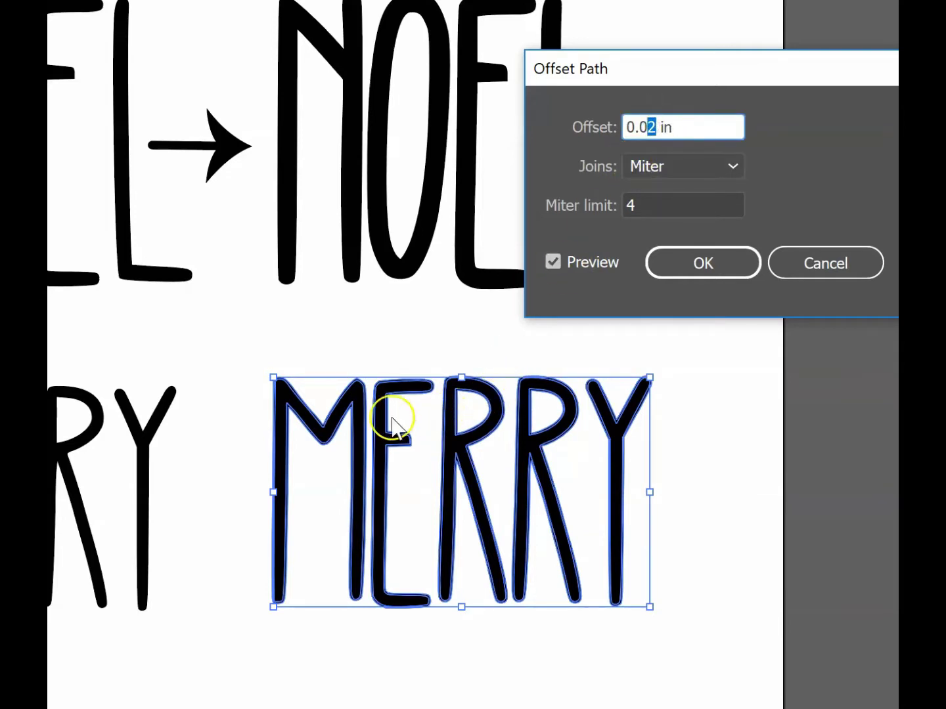
text(7)
click(552, 262)
click(553, 263)
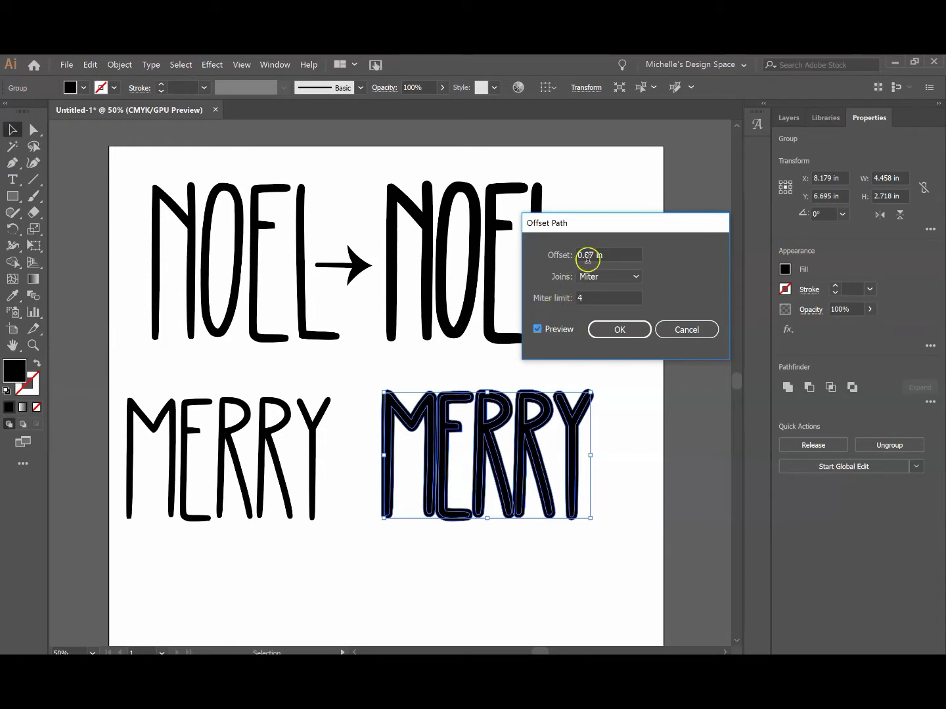
Change the offset to 0.02 in and apply it to MERRY
click(538, 329)
click(538, 329)
click(589, 254)
text(2)
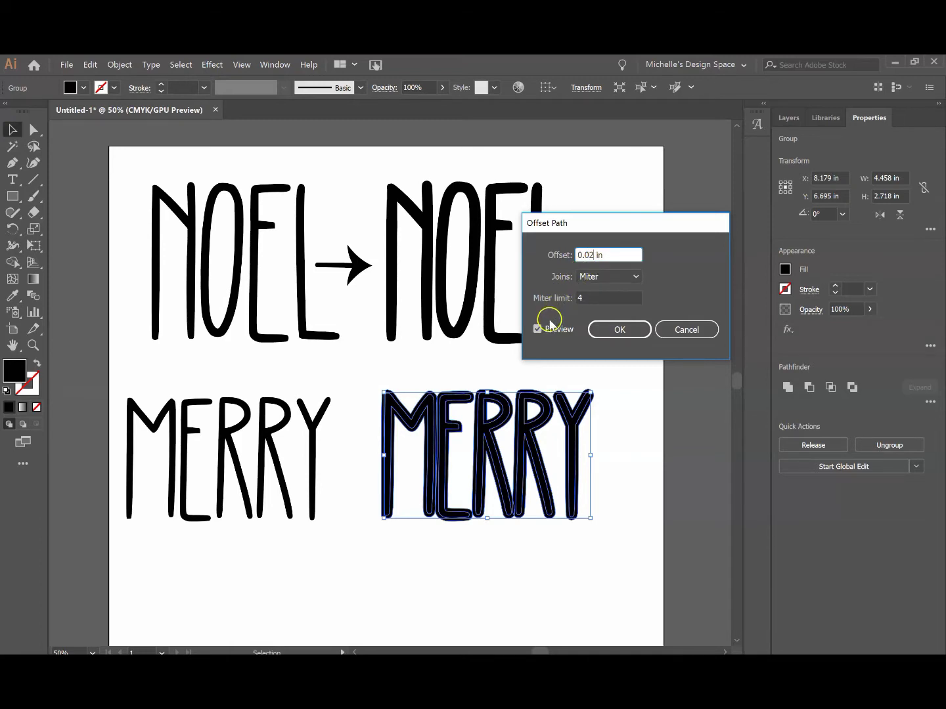
click(538, 329)
click(537, 329)
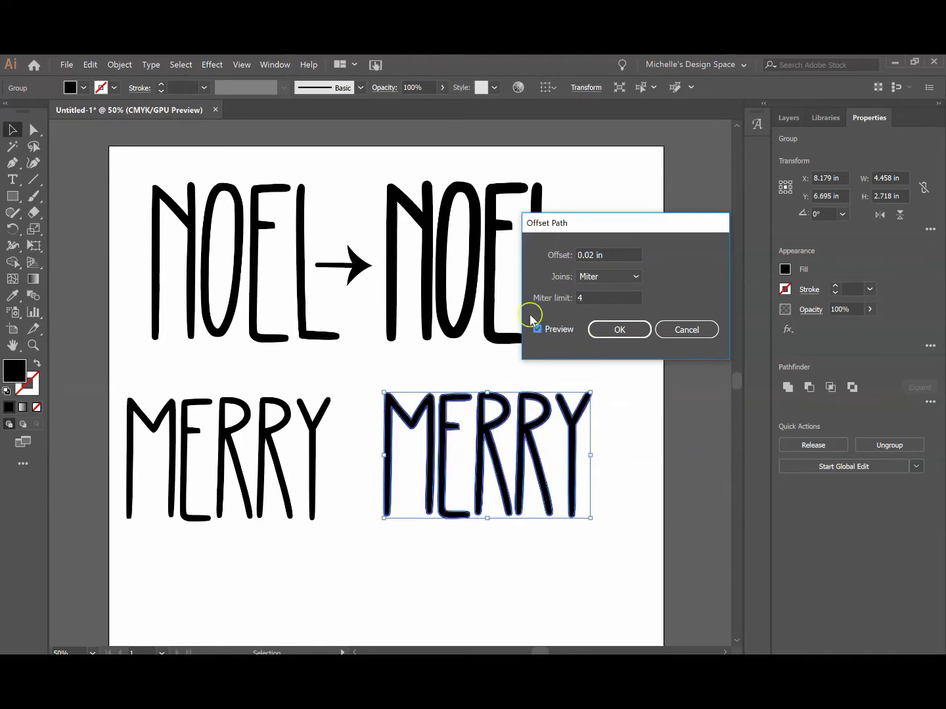
click(612, 337)
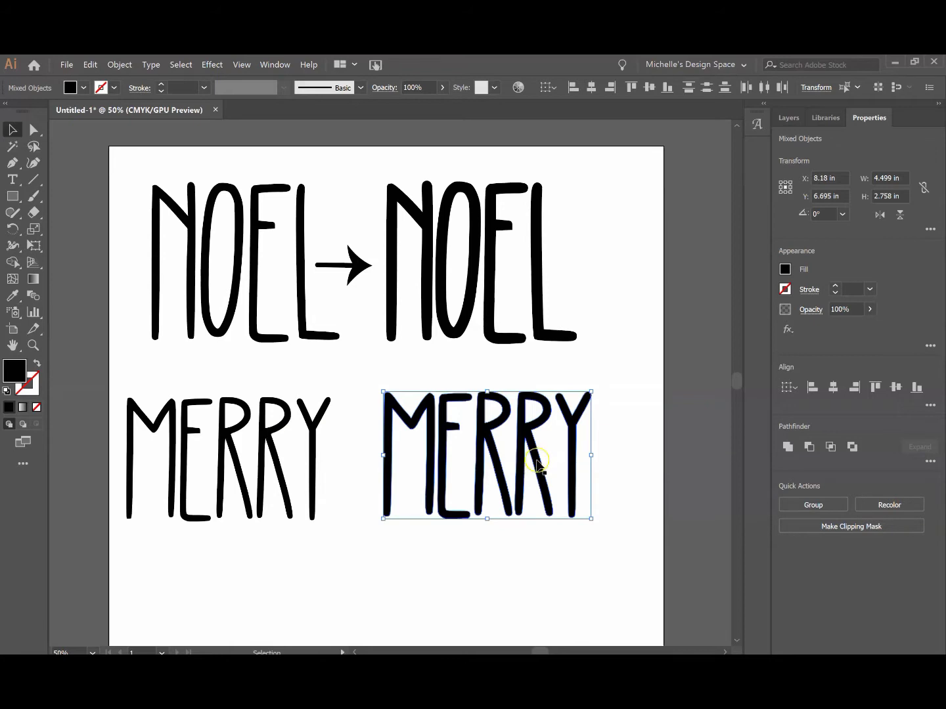
key(ctrl+y)
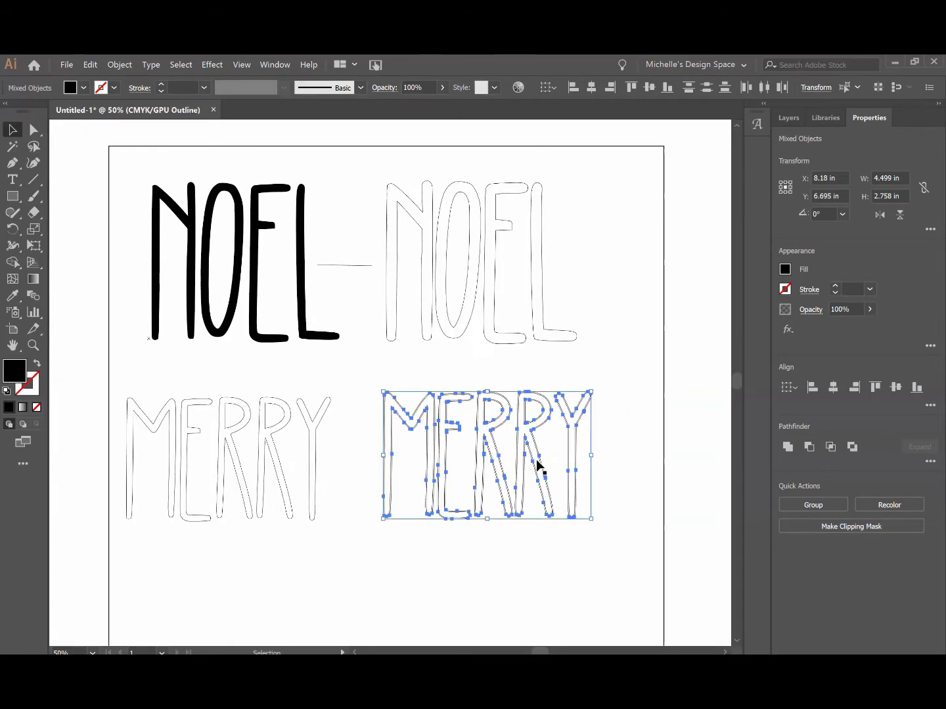
click(628, 445)
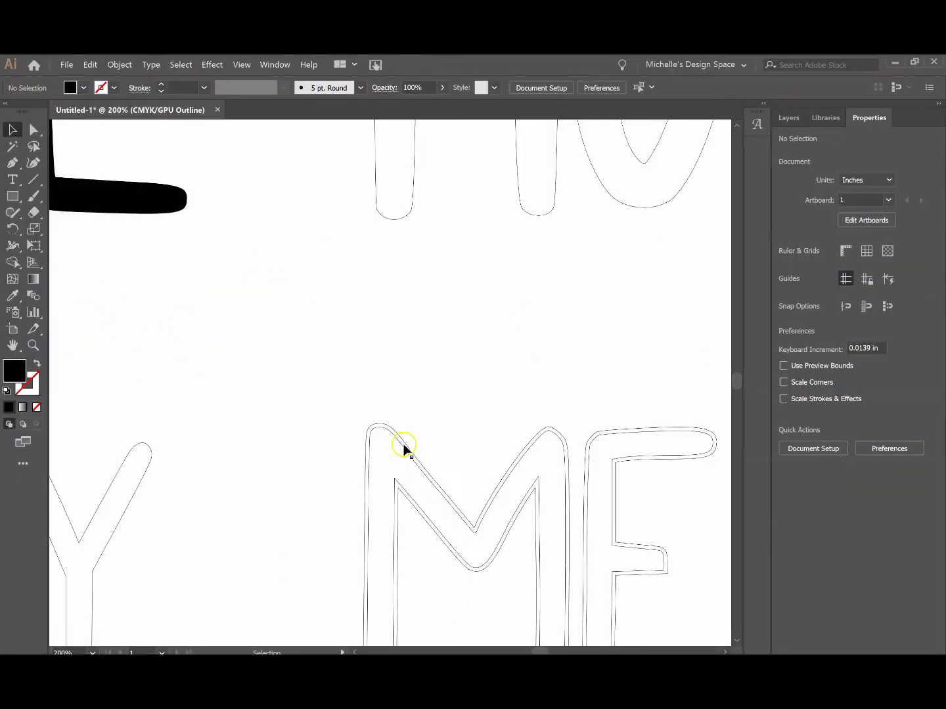
key(ctrl+minus)
key(ctrl+minus)
key(ctrl+minus)
key(ctrl+minus)
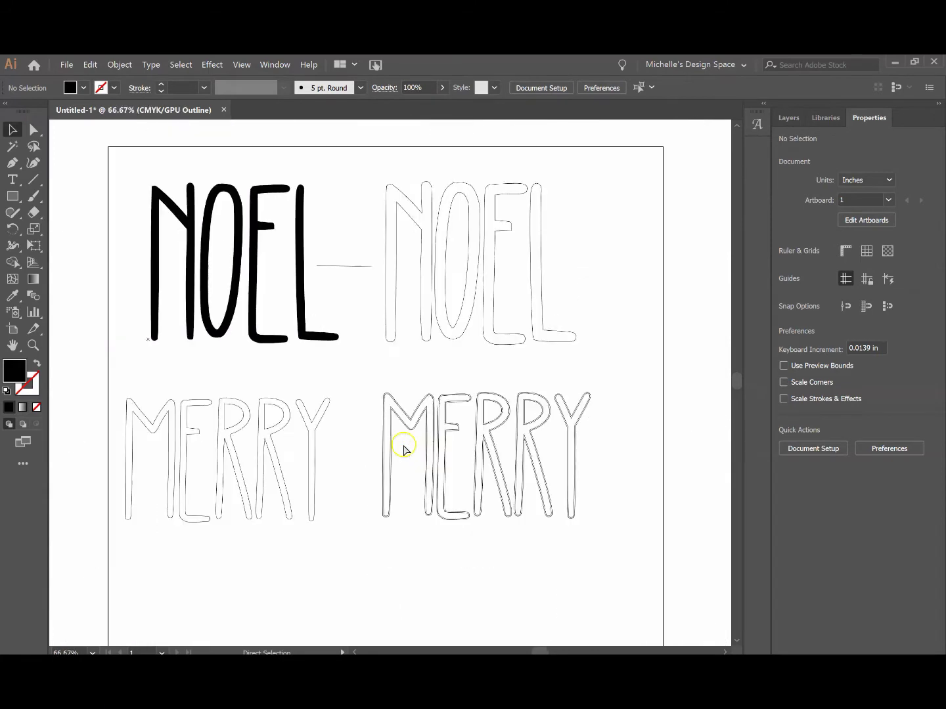
key(ctrl+y)
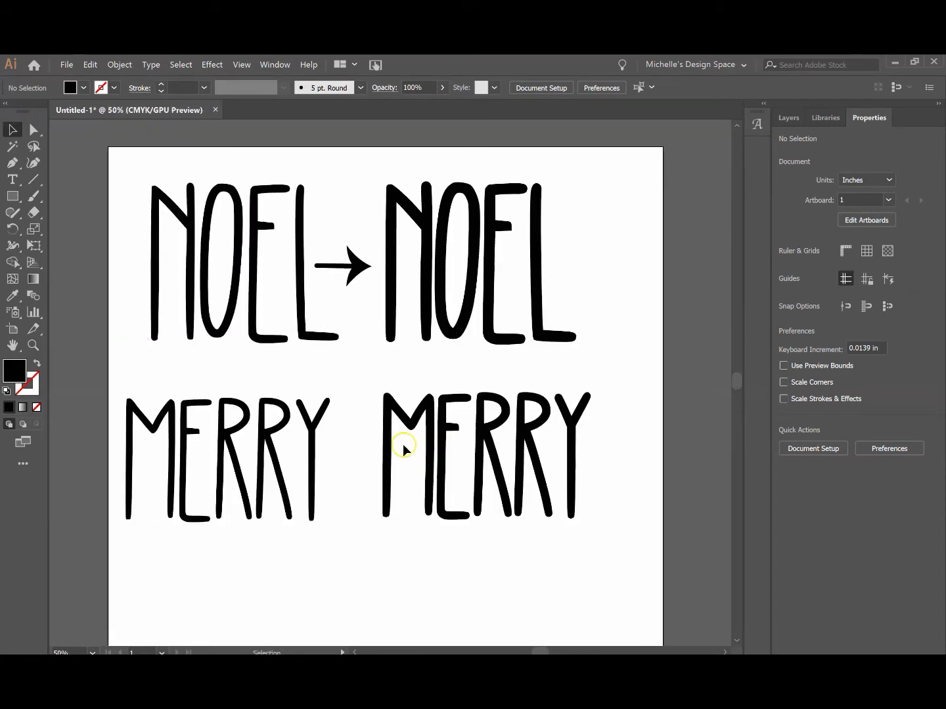
drag(368, 377, 637, 555)
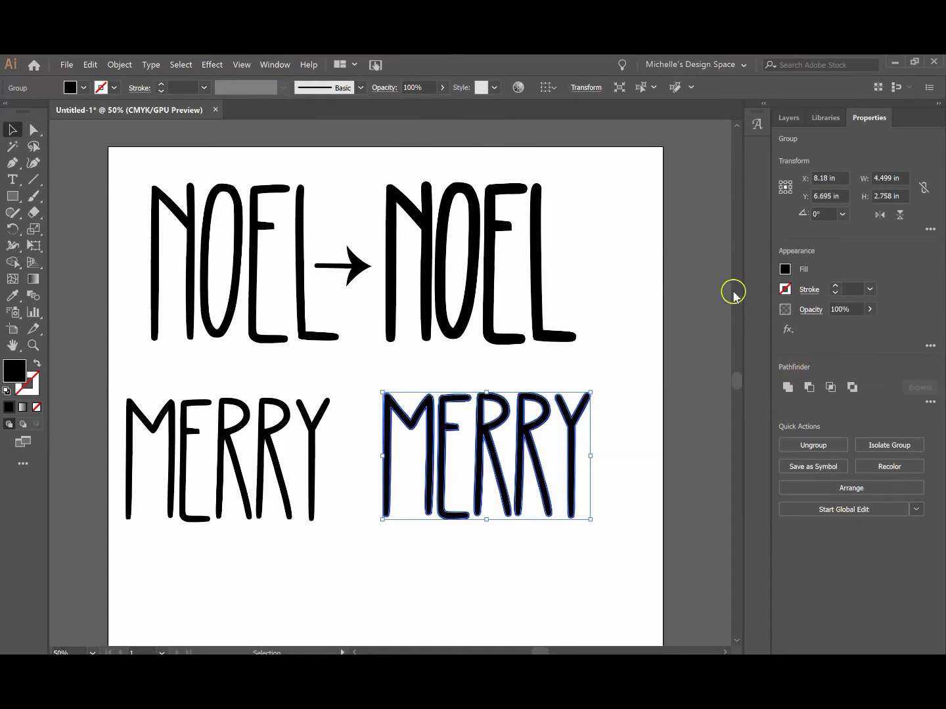
Unite the MERRY letters and their offsets with Pathfinder, then deselect
click(271, 66)
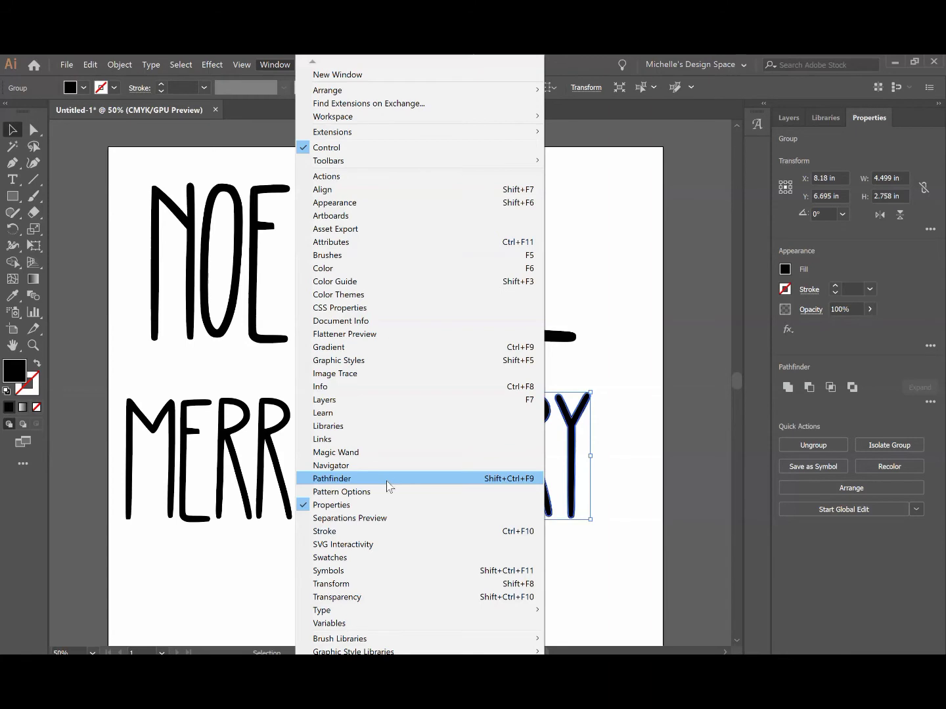
click(738, 386)
click(788, 388)
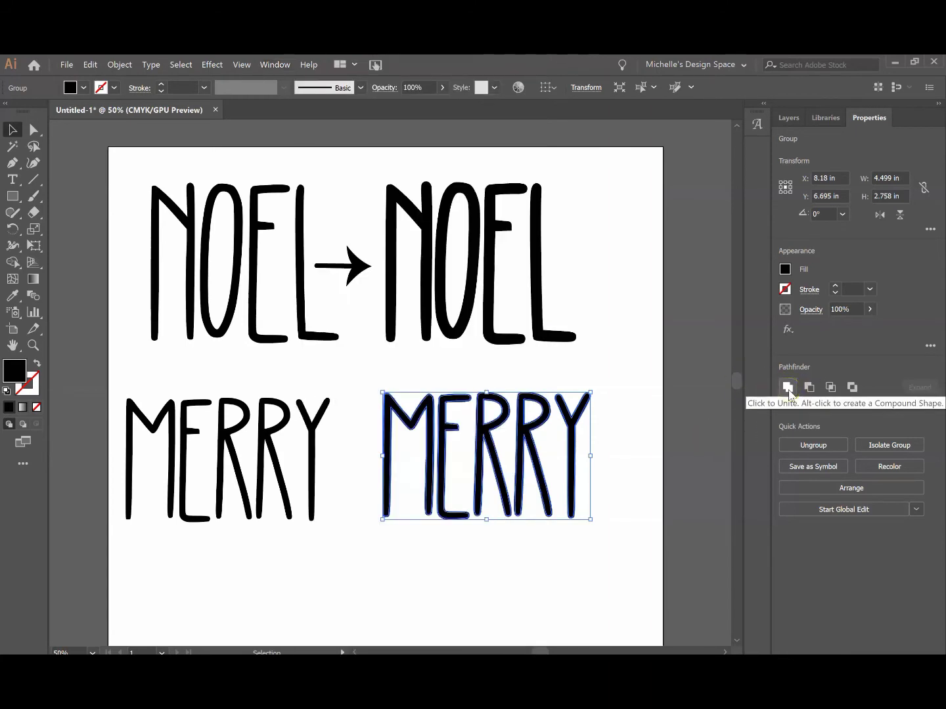
click(788, 389)
click(632, 461)
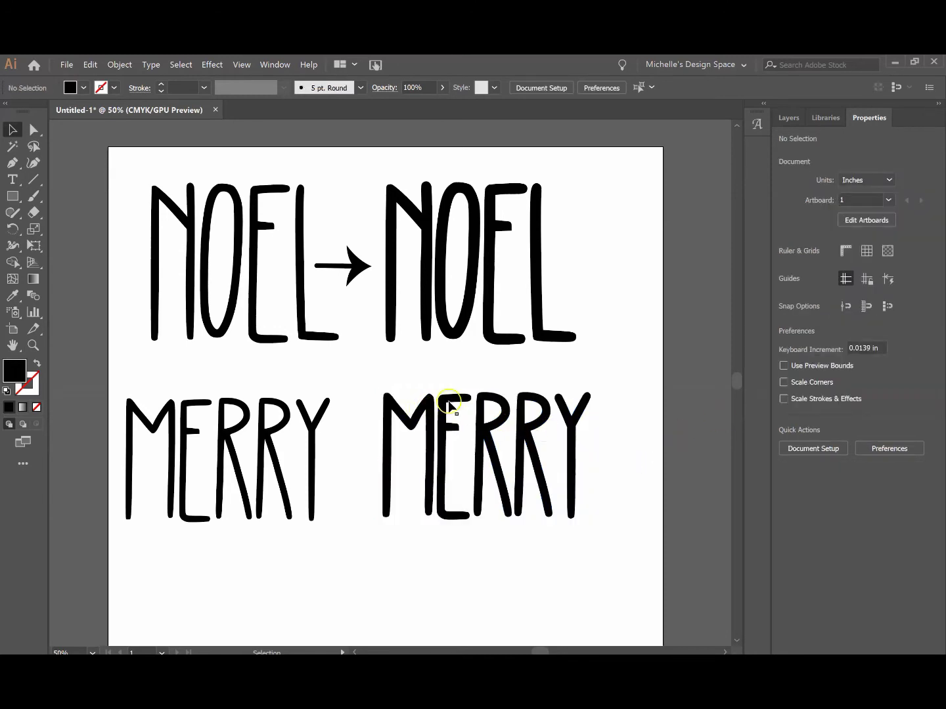
key(ctrl+y)
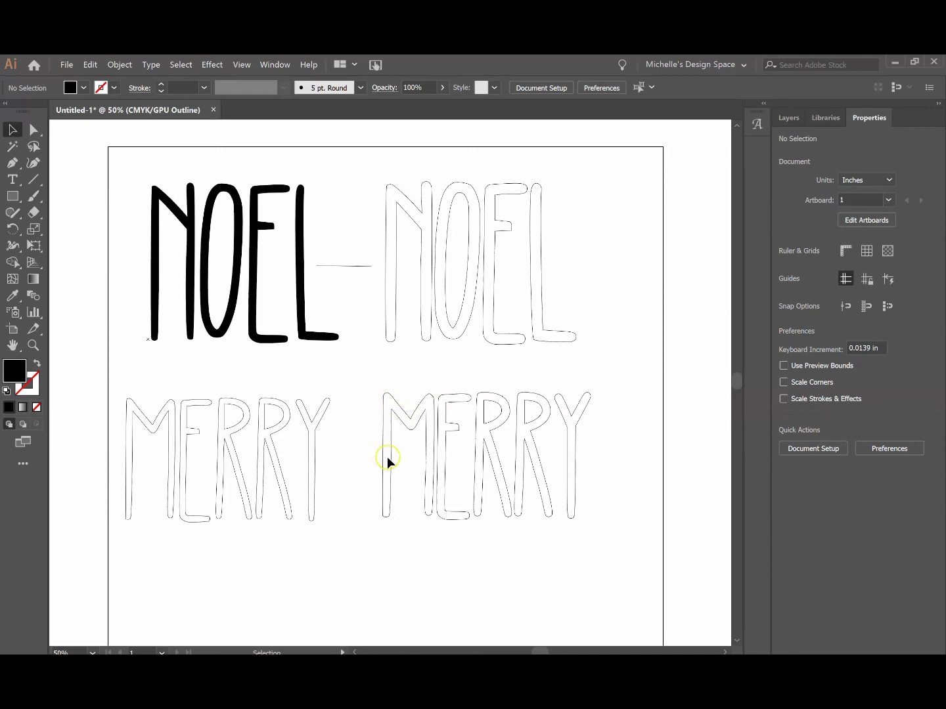
key(ctrl+y)
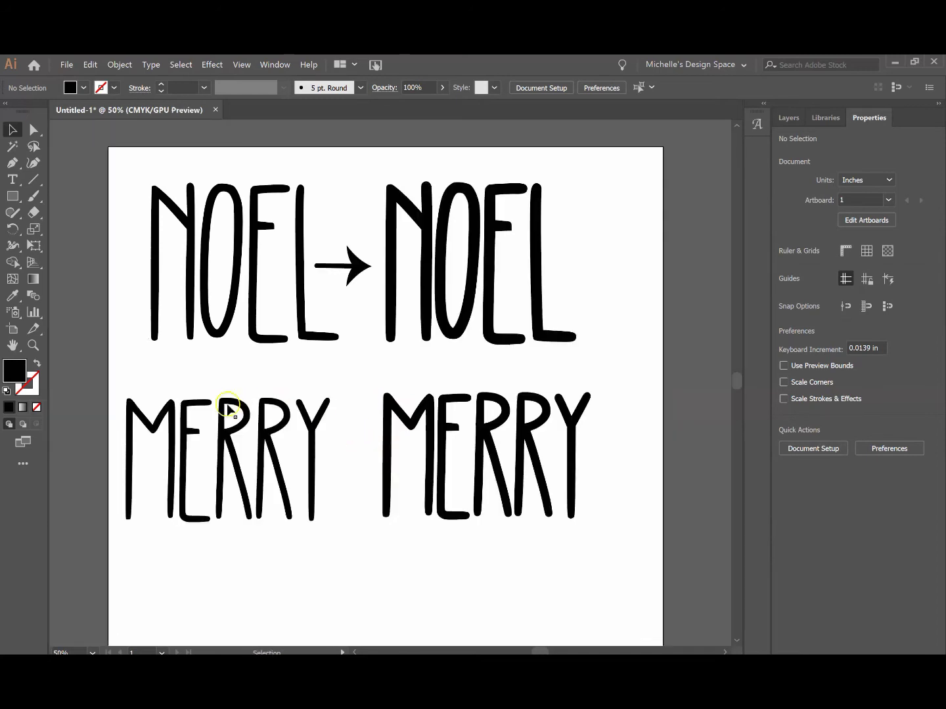